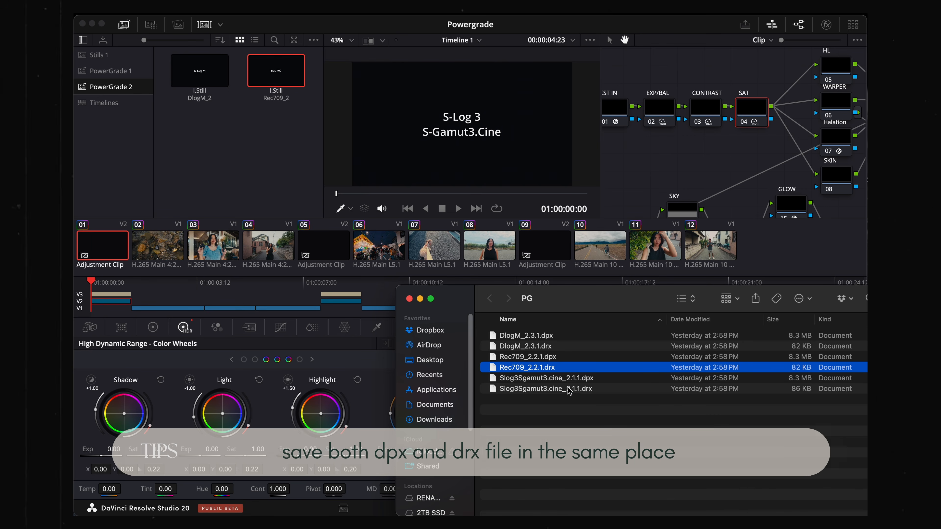
# Import DlogM_2.3.1.drx, Rec709_2.2.1.drx and Slog3Sgamut3.cine_2.1.1.drx from the PG folder into the PowerGrade 2 album
pyautogui.moveTo(544, 388); pyautogui.dragTo(222, 144)
pyautogui.rightClick(223, 144)
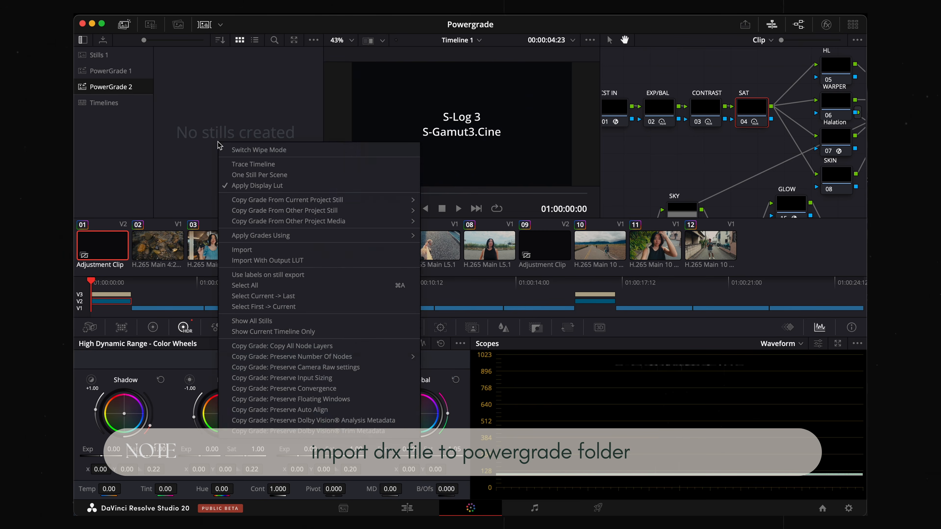
pyautogui.click(245, 251)
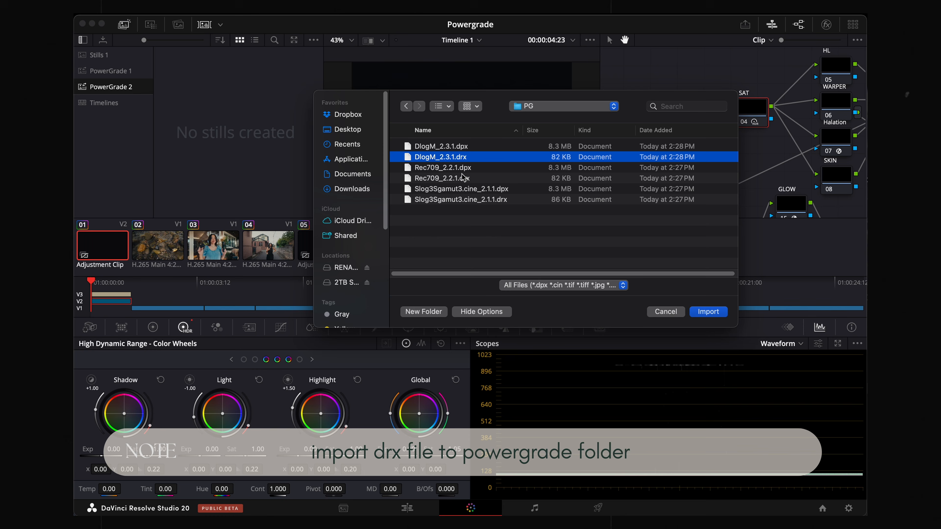
pyautogui.keyDown('super'); pyautogui.click(475, 178); pyautogui.keyUp('super')
pyautogui.keyDown('super'); pyautogui.click(508, 202); pyautogui.keyUp('super')
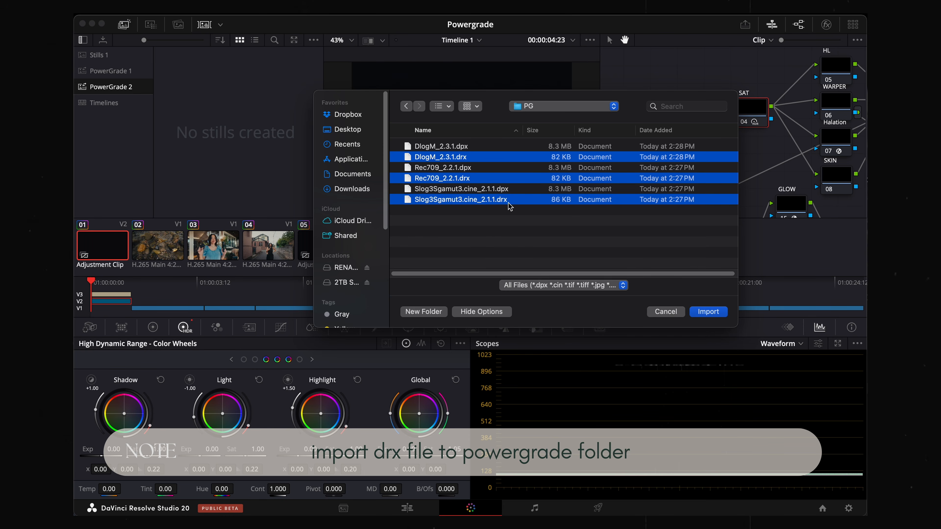
pyautogui.click(708, 312)
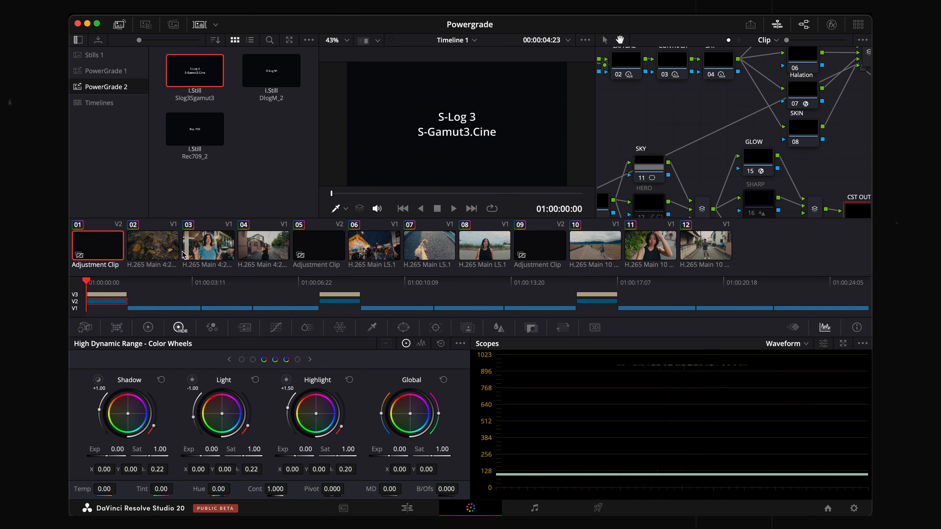
# Apply the Slog3Sgamut3 grade to clip 02, the river stones shot, and go through its CONTRAST and SAT nodes
pyautogui.moveTo(276, 284); pyautogui.dragTo(816, 285)
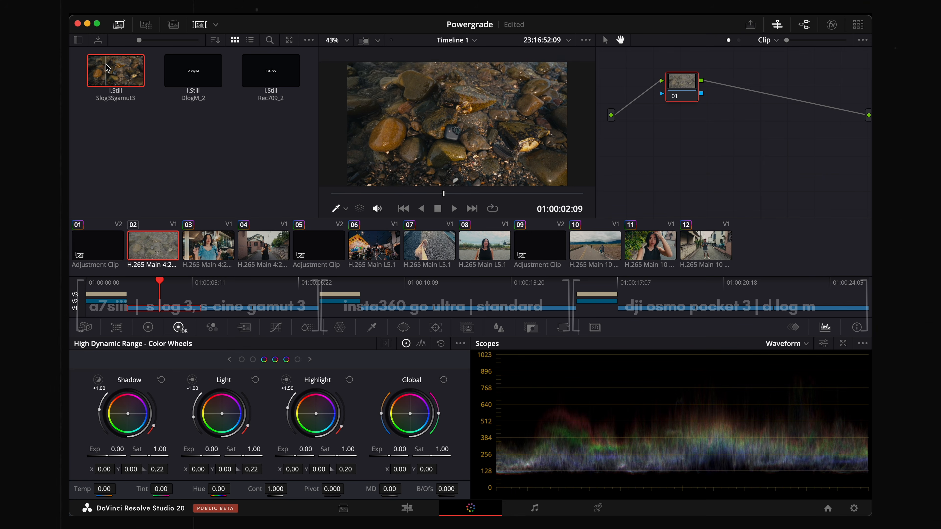
pyautogui.rightClick(108, 67)
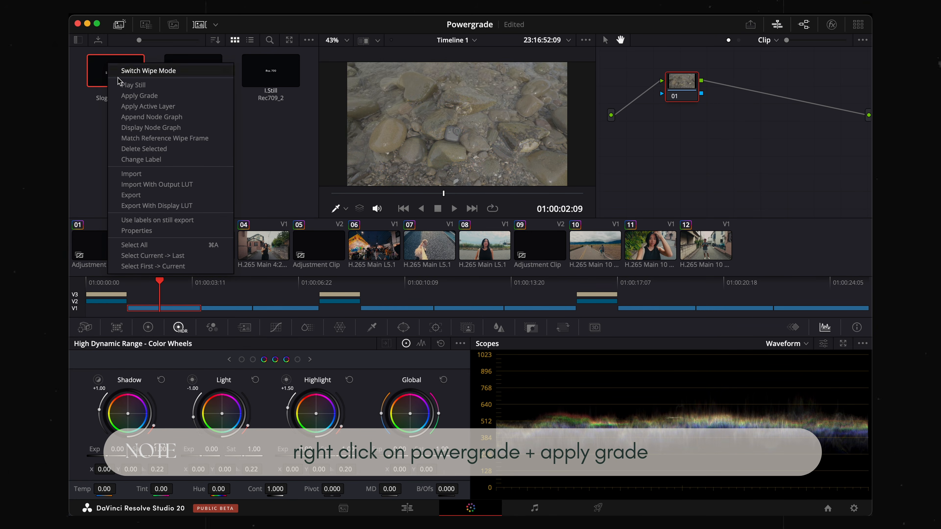
pyautogui.click(164, 97)
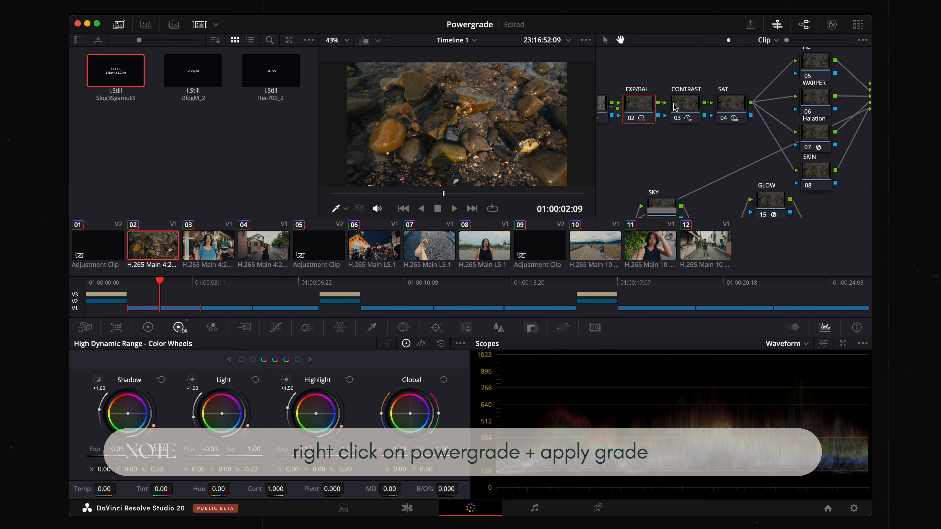
pyautogui.click(683, 105)
pyautogui.click(733, 105)
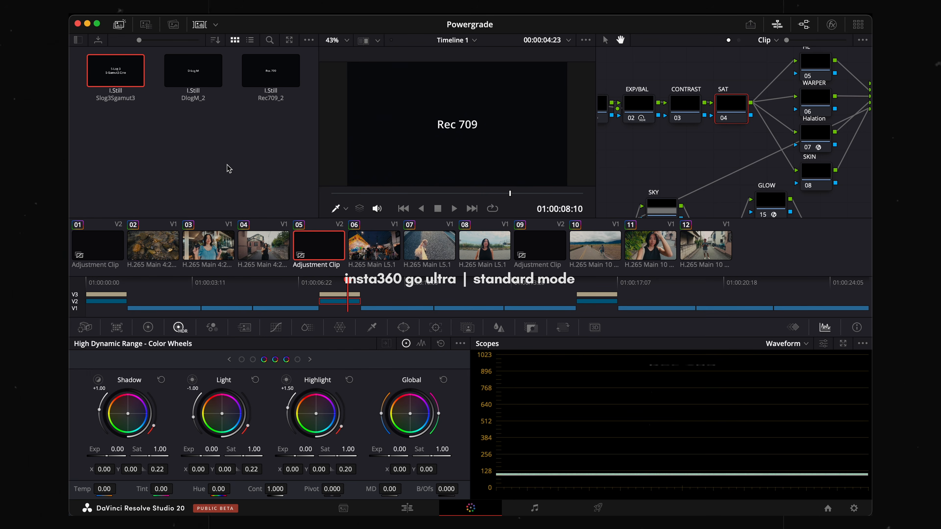
# Look through the Rec 709 clips 06 to 08, return to clip 06 and check its SAT node
pyautogui.click(403, 279)
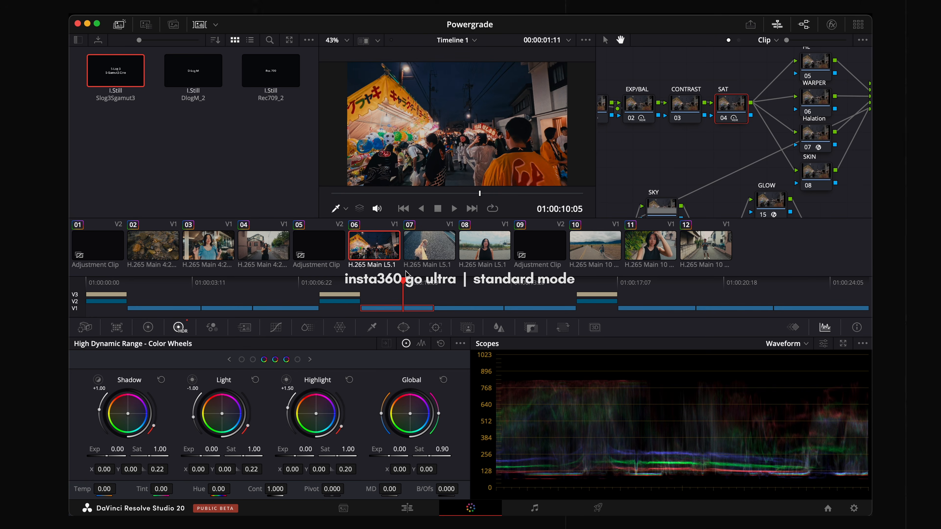
pyautogui.press('Down')
pyautogui.press('Down')
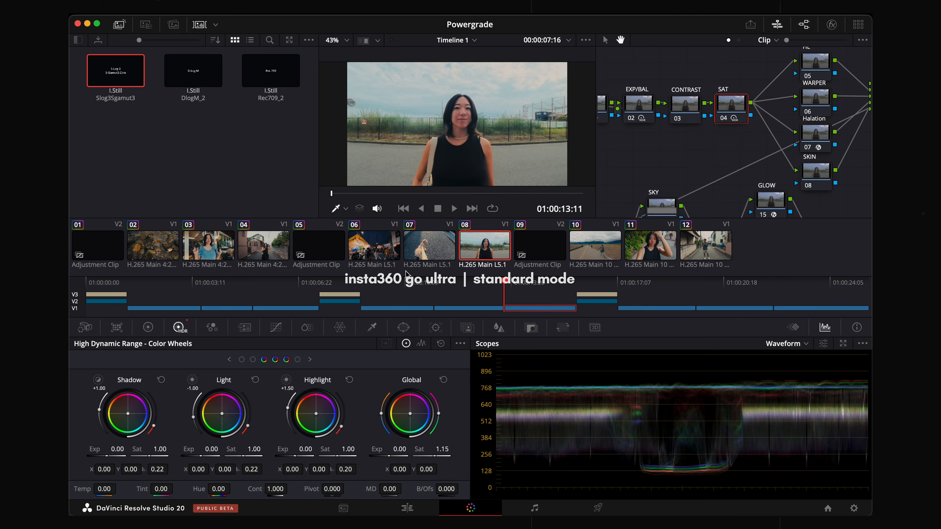
pyautogui.press('Up')
pyautogui.press('Up')
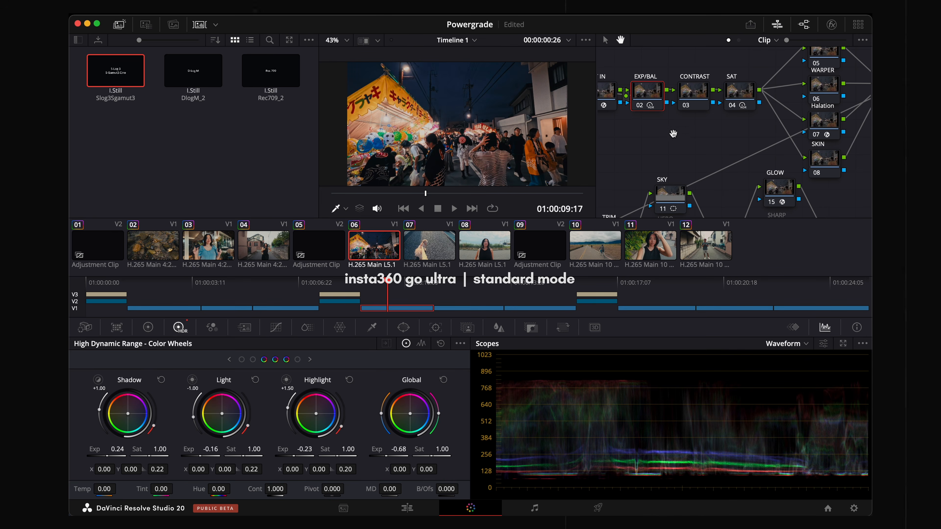
pyautogui.click(747, 95)
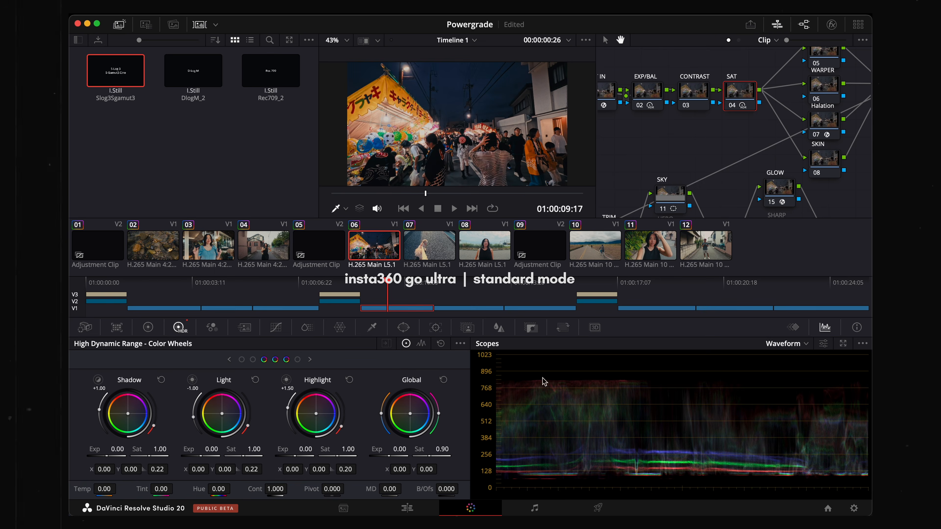
# Examine the EXP/BAL, SAT and CONTRAST nodes of clip 07, the dog shot
pyautogui.press('Down')
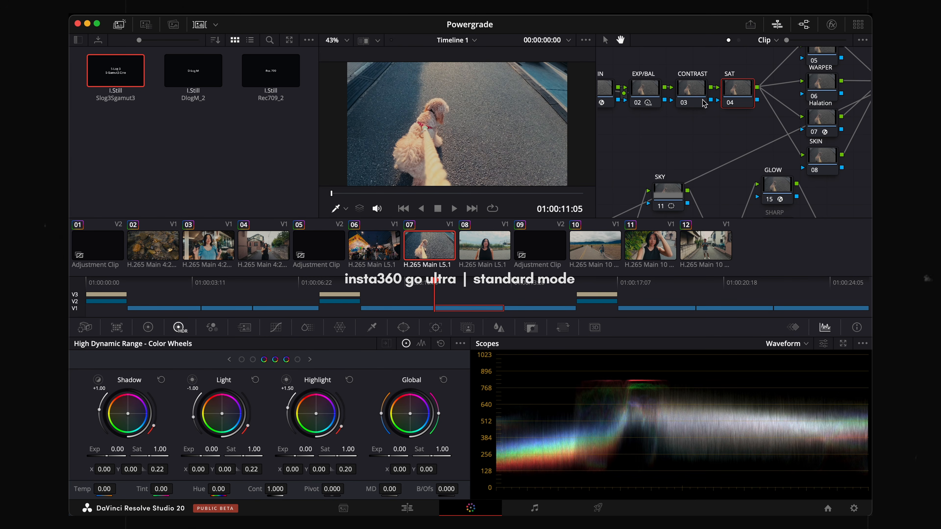
pyautogui.click(647, 90)
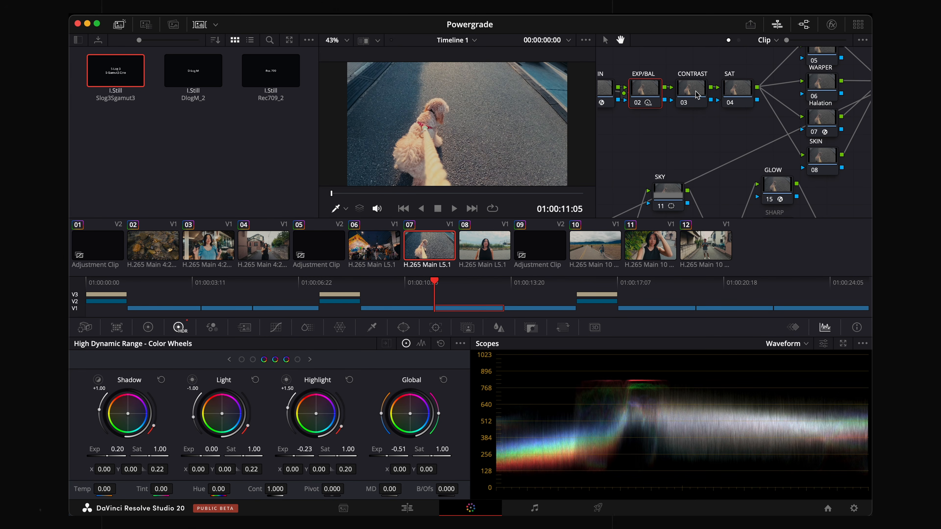
pyautogui.click(741, 92)
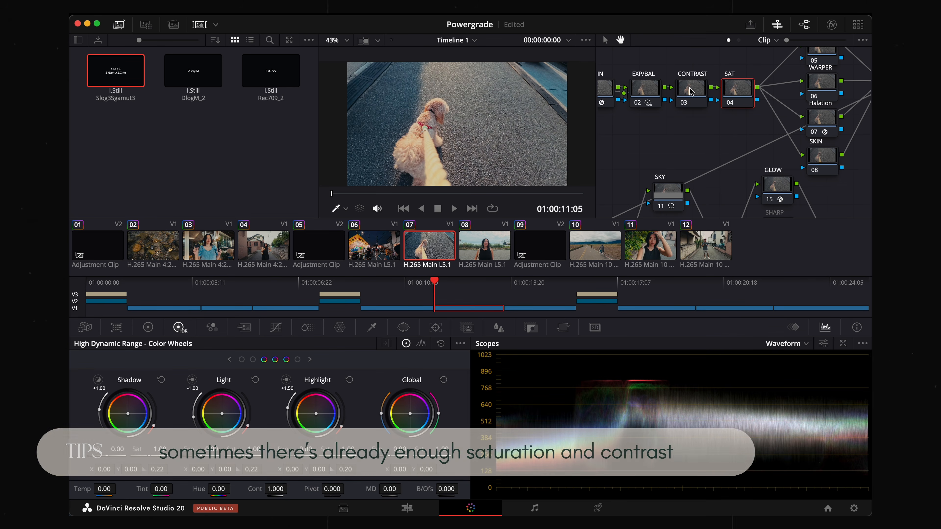
pyautogui.click(690, 91)
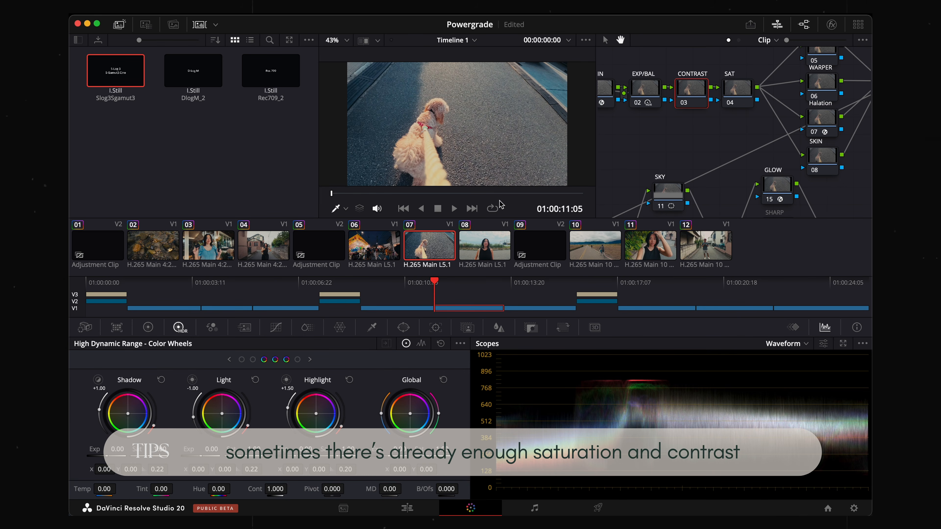
# Compare clip 08 with its SAT node disabled and enabled, and check the image in full screen
pyautogui.click(490, 249)
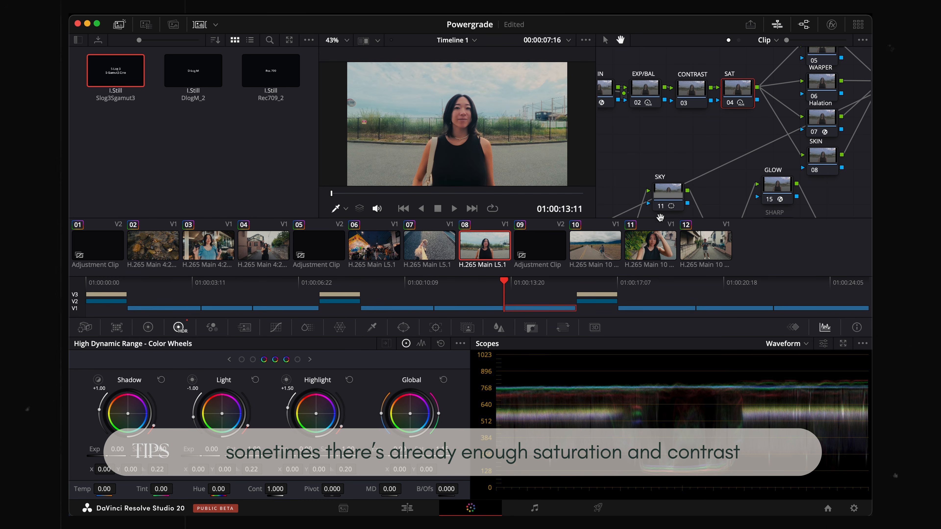
pyautogui.press('super+d')
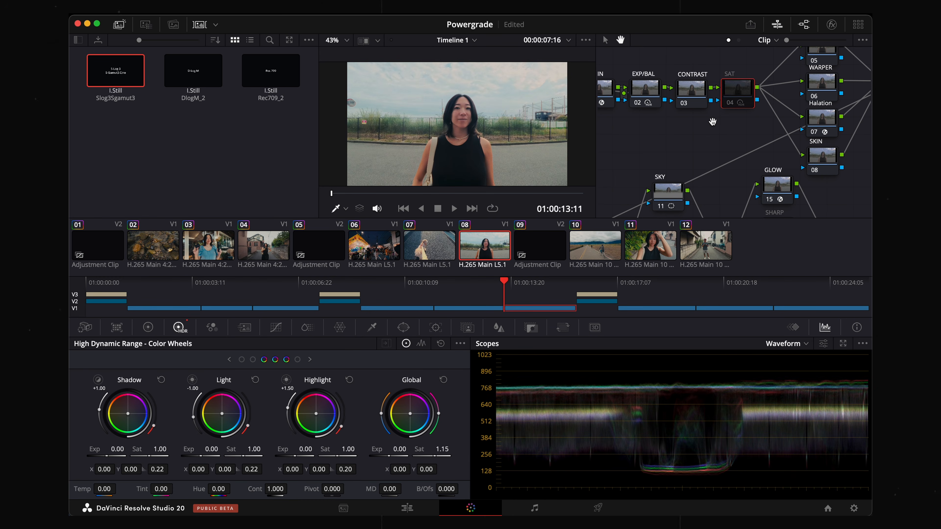
pyautogui.press('super+d')
pyautogui.press('super+f')
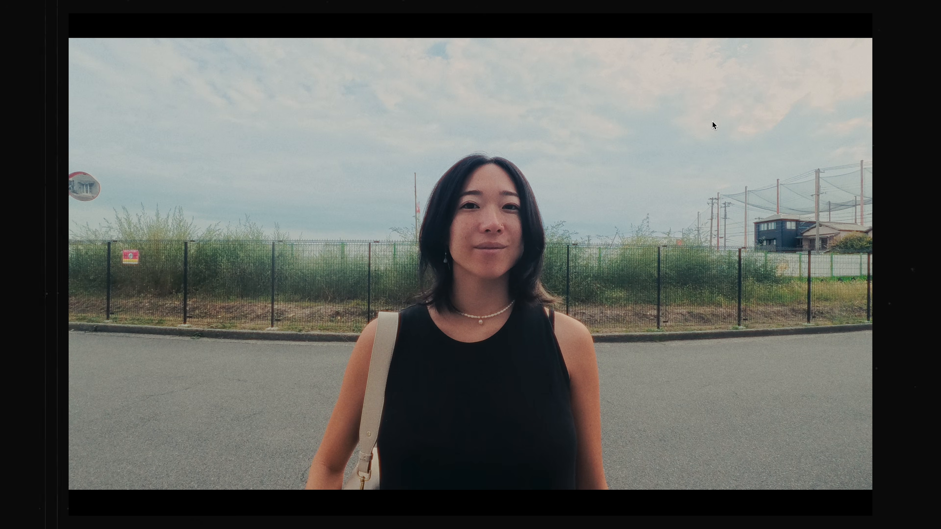
pyautogui.press('super+f')
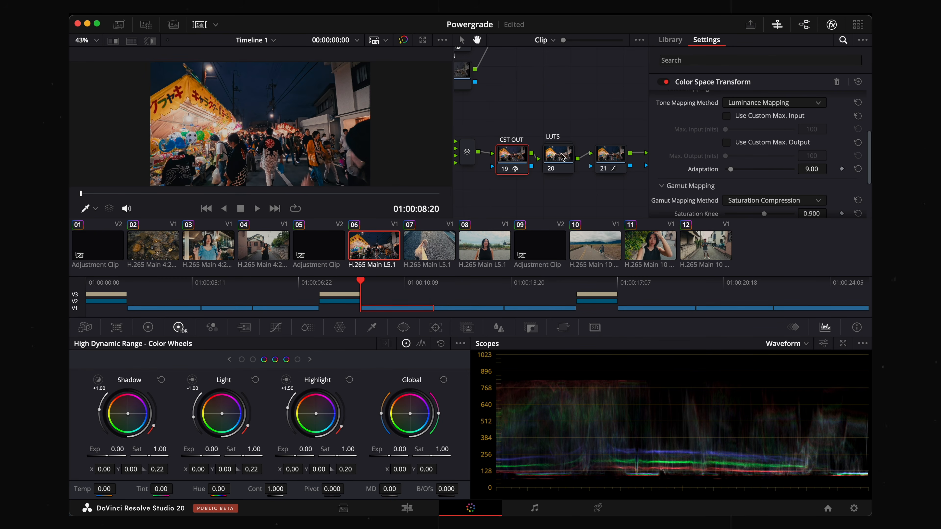
# Check the Gamut Mapping Method options of the Color Space Transform on clip 06's CST OUT node
pyautogui.scroll(-3, 741, 172)
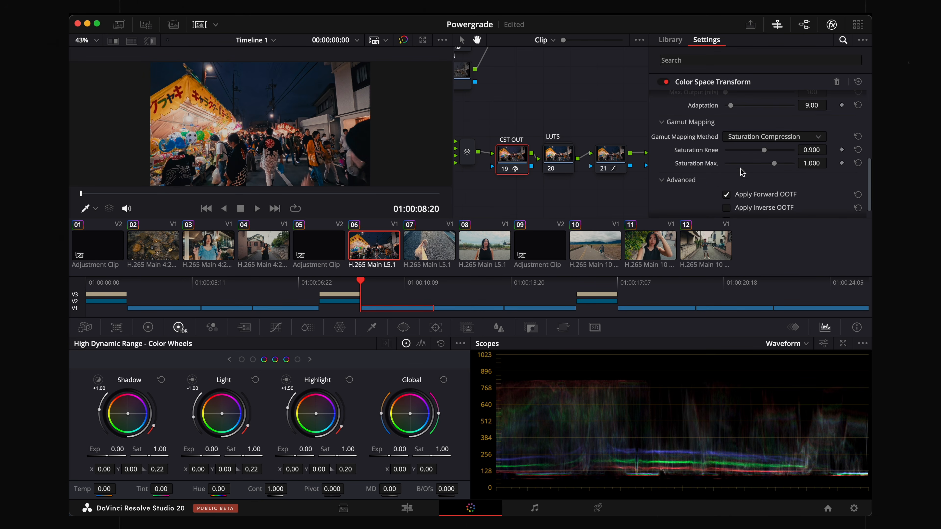
pyautogui.click(751, 137)
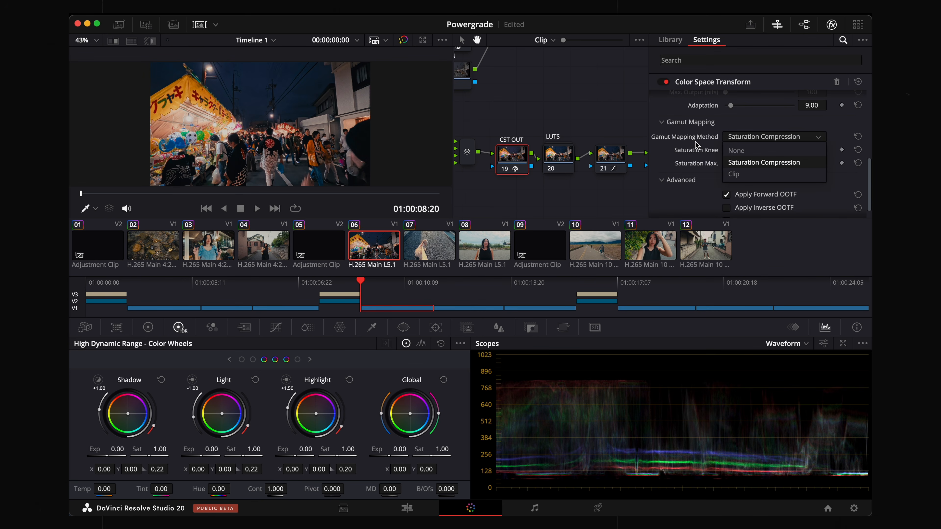
pyautogui.click(683, 134)
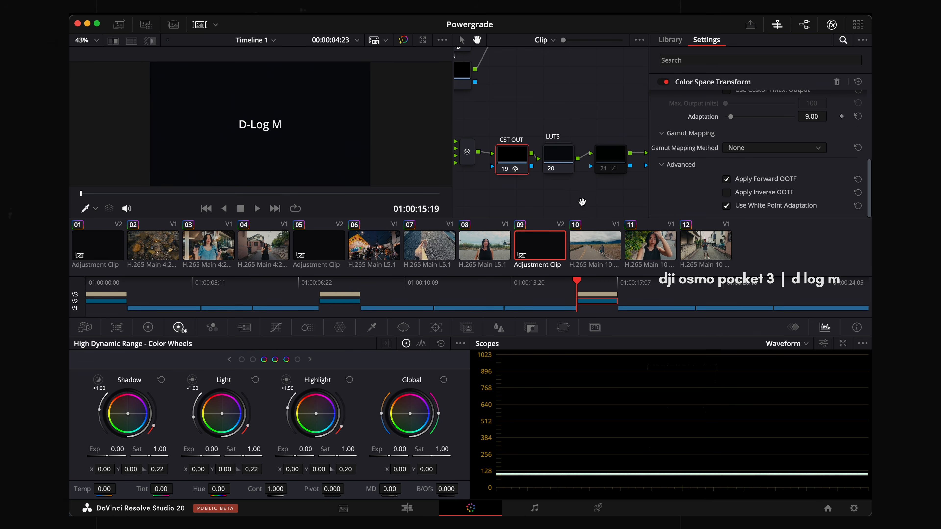
# Review clip 10, the D-Log M cycling shot, partway through in the enlarged viewer, and move on to clip 11
pyautogui.press('Down')
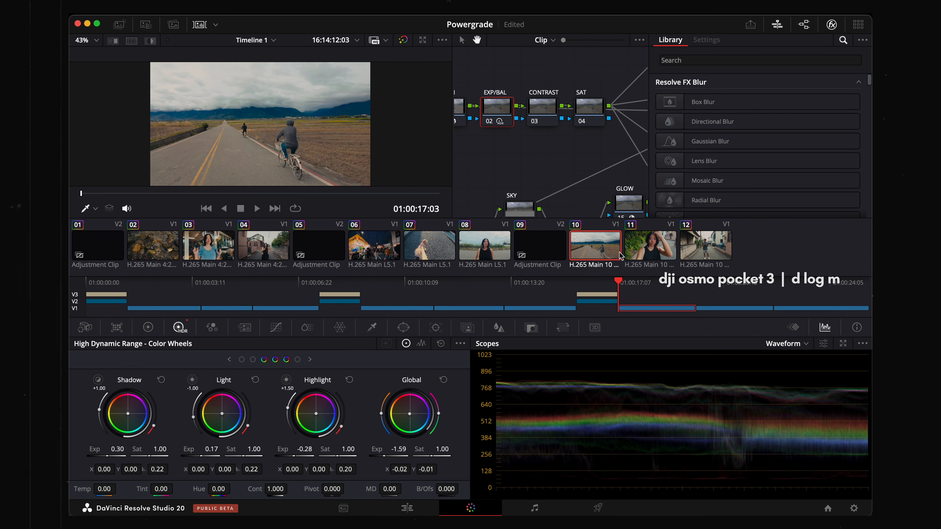
pyautogui.click(646, 282)
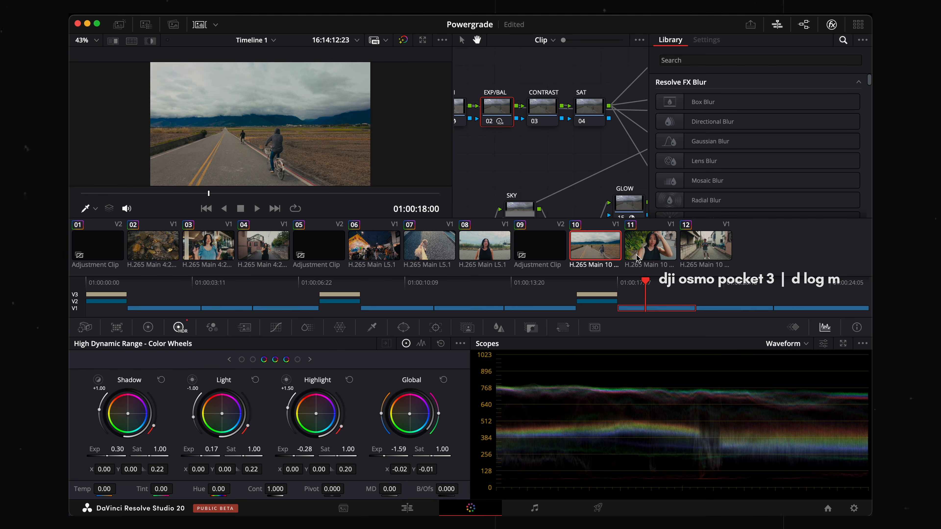
pyautogui.hotkey('alt', 'f')
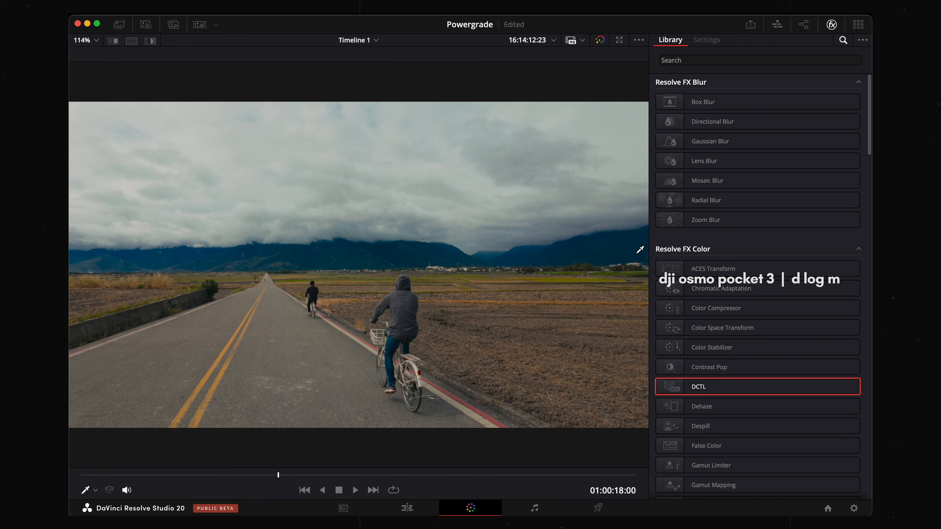
pyautogui.hotkey('alt', 'f')
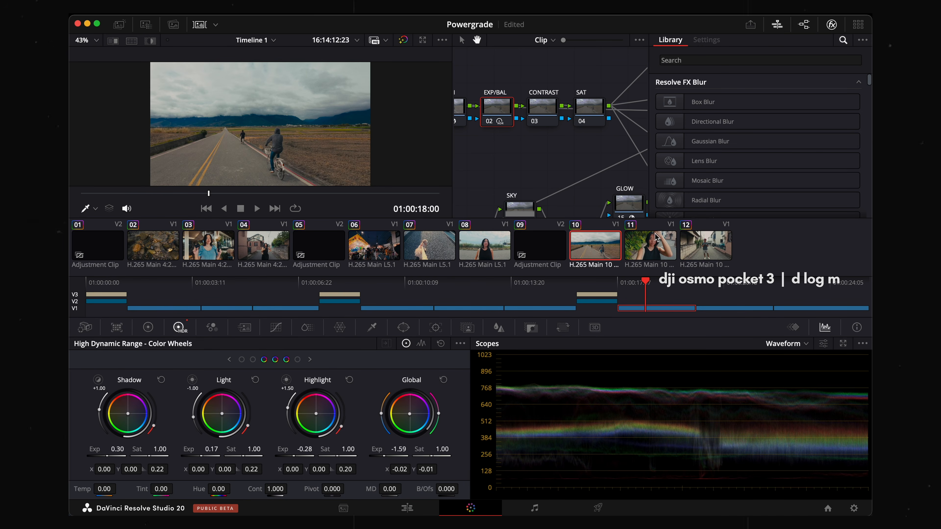
pyautogui.click(655, 245)
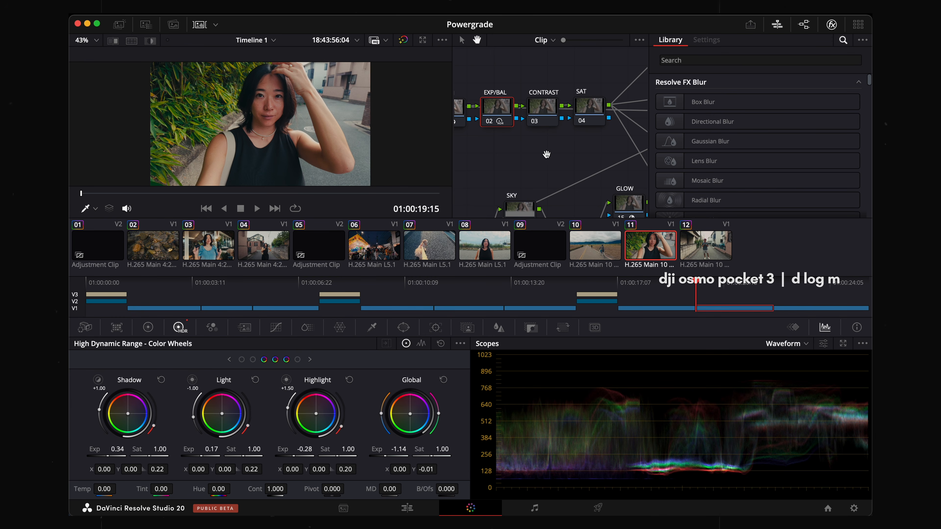
# Examine the CONTRAST and SAT nodes of clip 12 and enlarge its image in the viewer
pyautogui.click(710, 252)
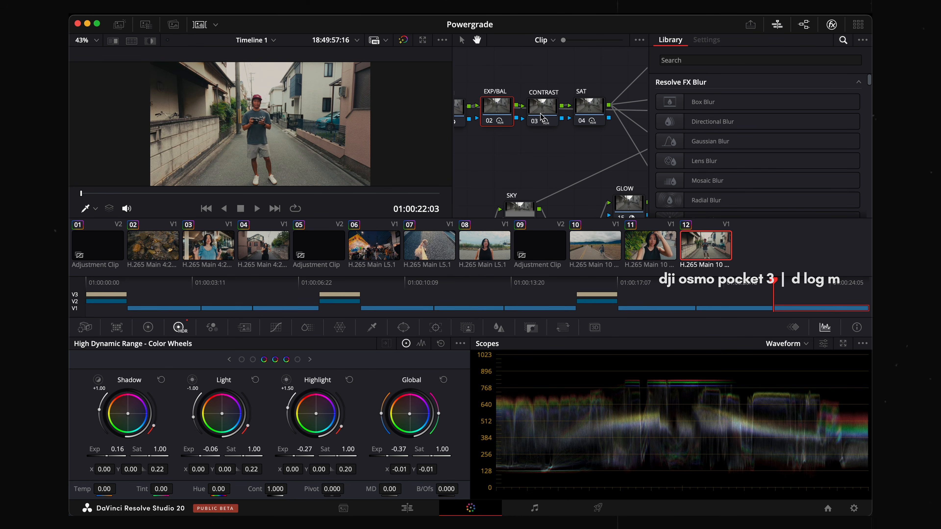
pyautogui.click(540, 105)
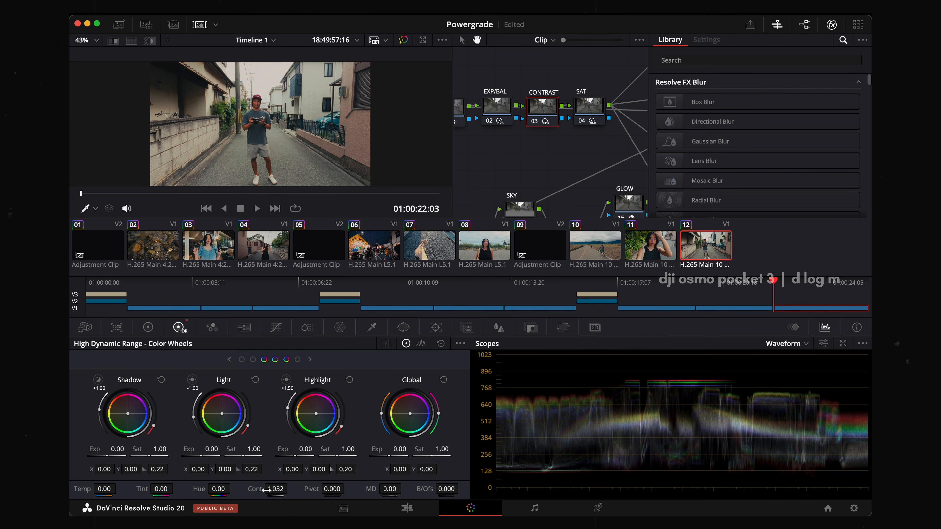
pyautogui.click(596, 110)
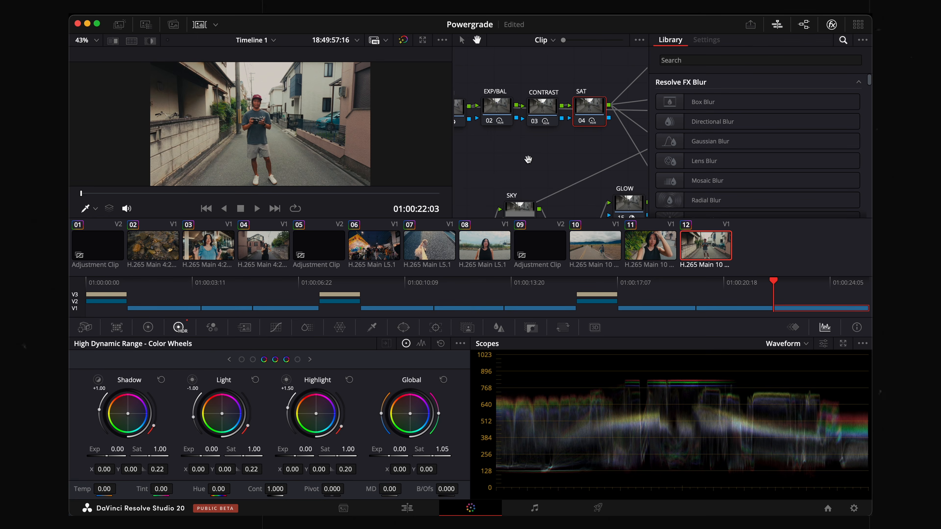
pyautogui.hotkey('alt', 'f')
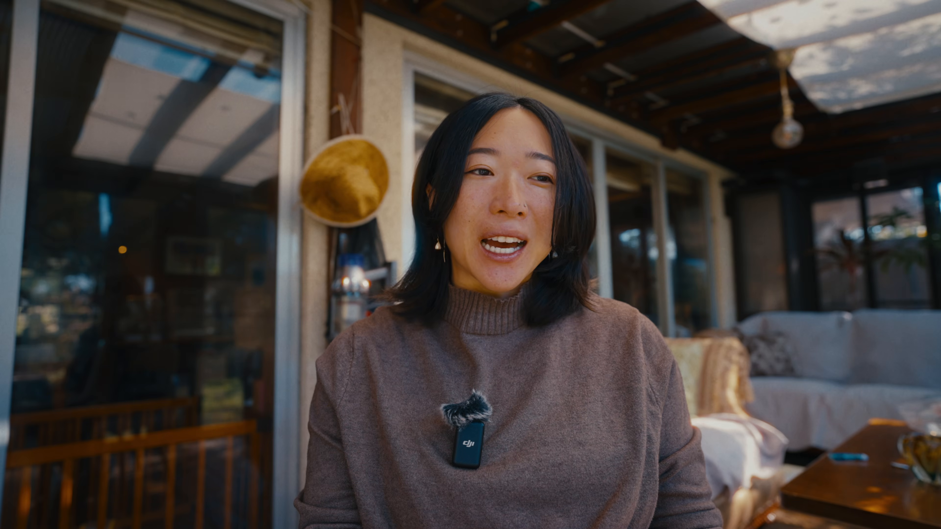